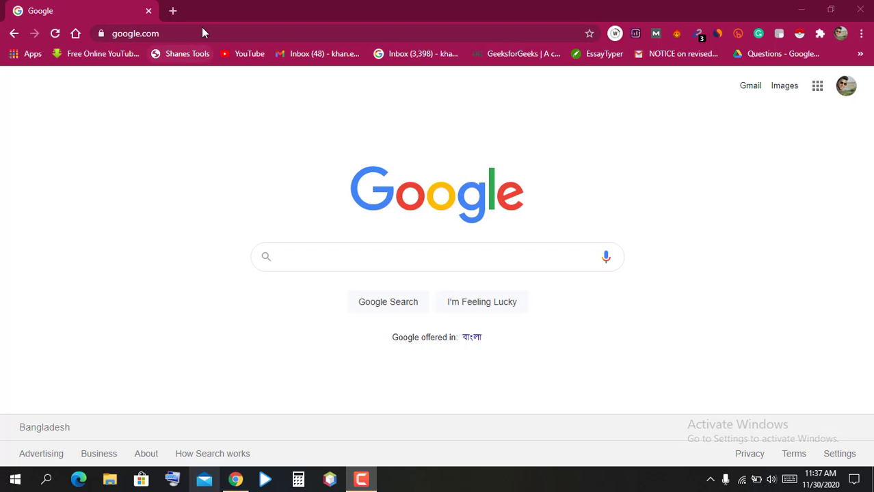
# Step: Open the Snappa website at snappa.com
pyautogui.click(252, 33)
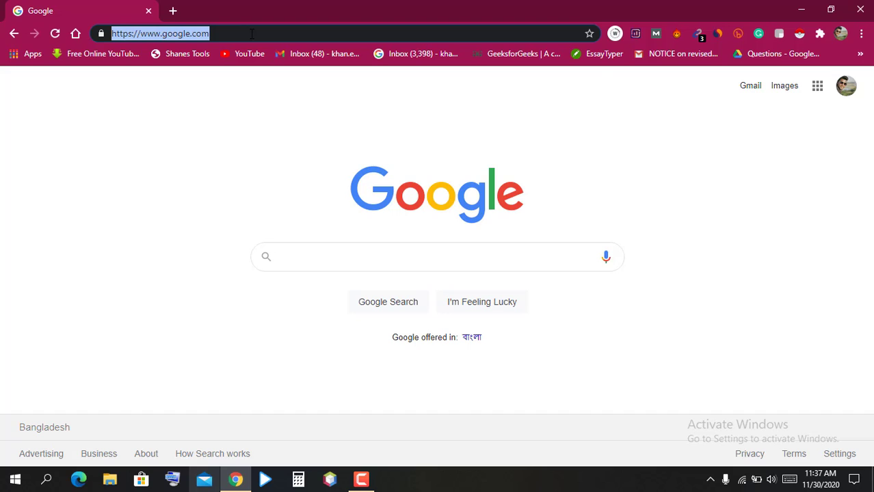
pyautogui.write('snappa')
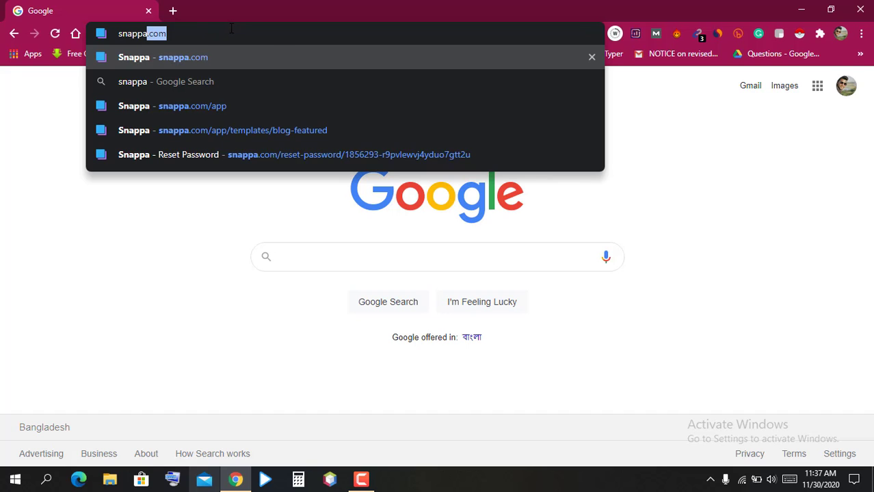
pyautogui.press('Return')
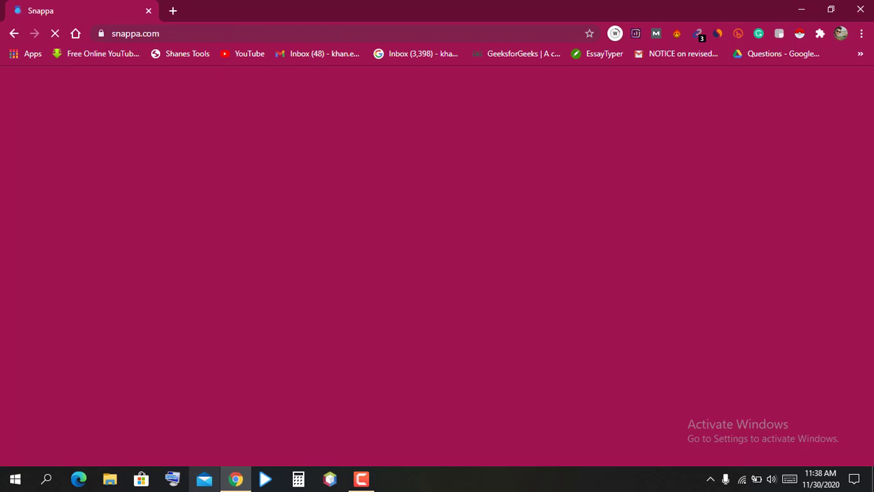
pyautogui.click(366, 482)
pyautogui.click(693, 388)
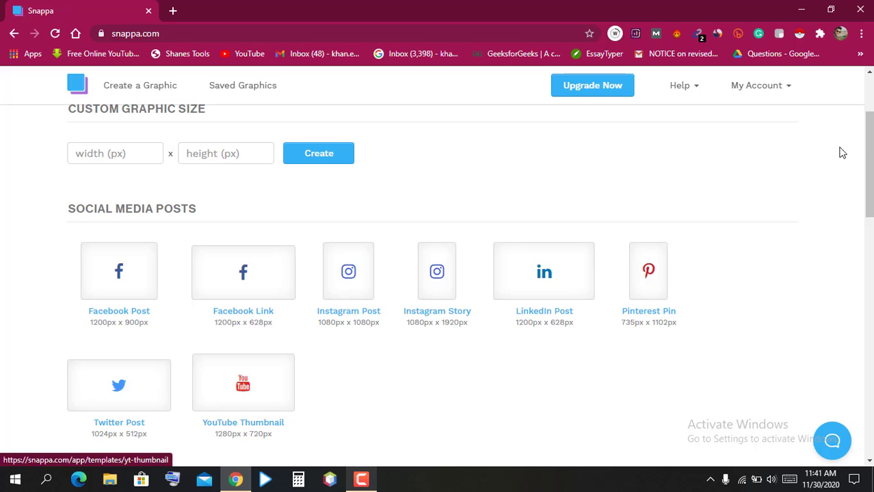
# Step: Look through the preset graphic sizes, from social media posts and blogging to headers, banners, and social and display ads
pyautogui.moveTo(870, 151); pyautogui.dragTo(870, 222)
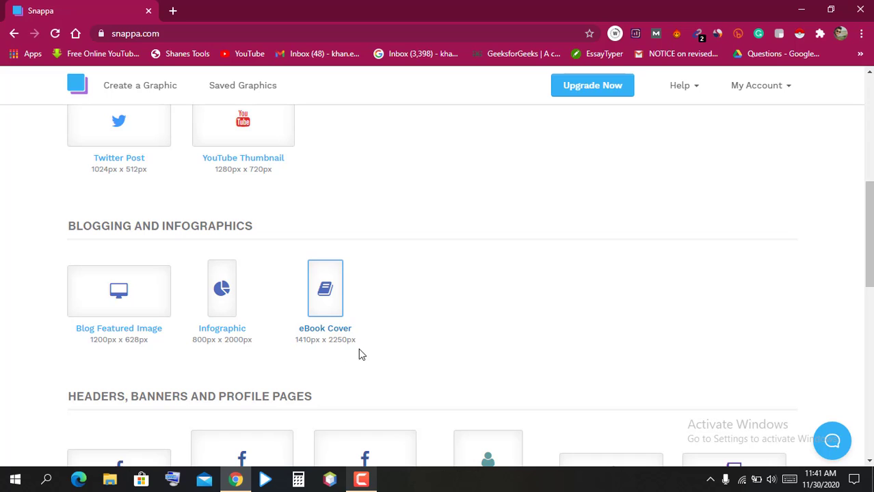
pyautogui.scroll(-3, 438, 287)
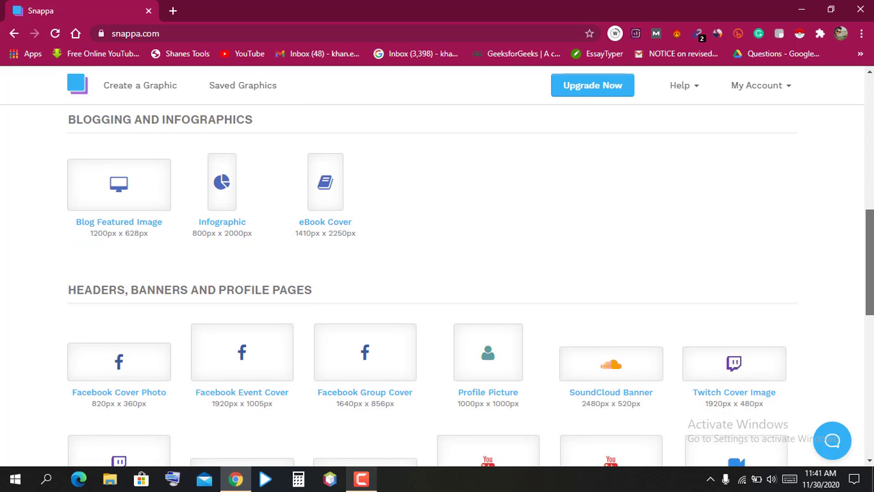
pyautogui.scroll(-1, 438, 288)
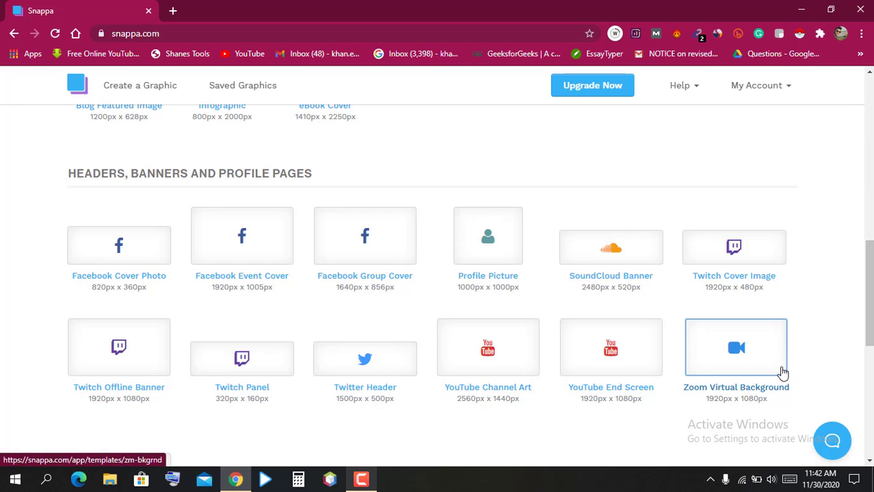
pyautogui.moveTo(868, 294); pyautogui.dragTo(869, 331)
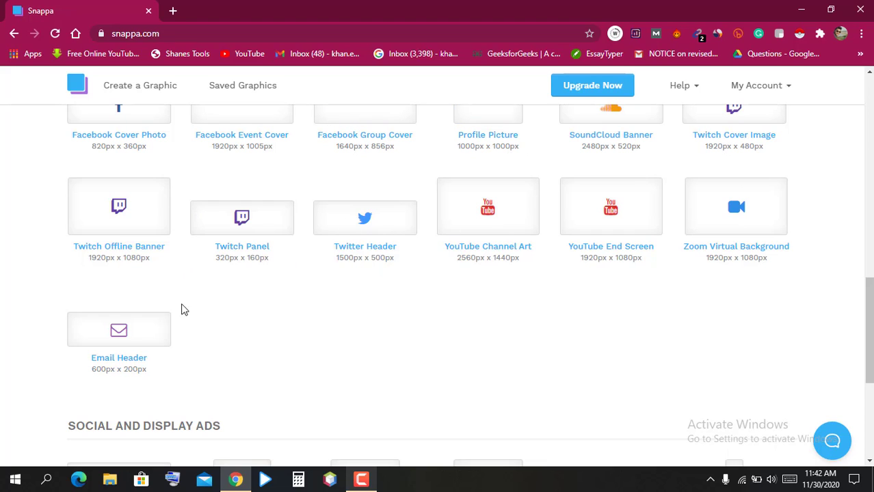
pyautogui.click(568, 230)
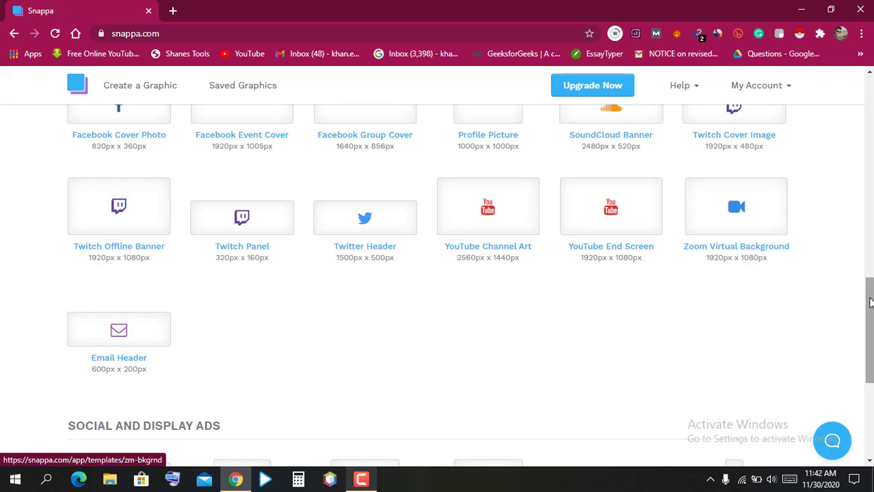
pyautogui.scroll(-3, 718, 328)
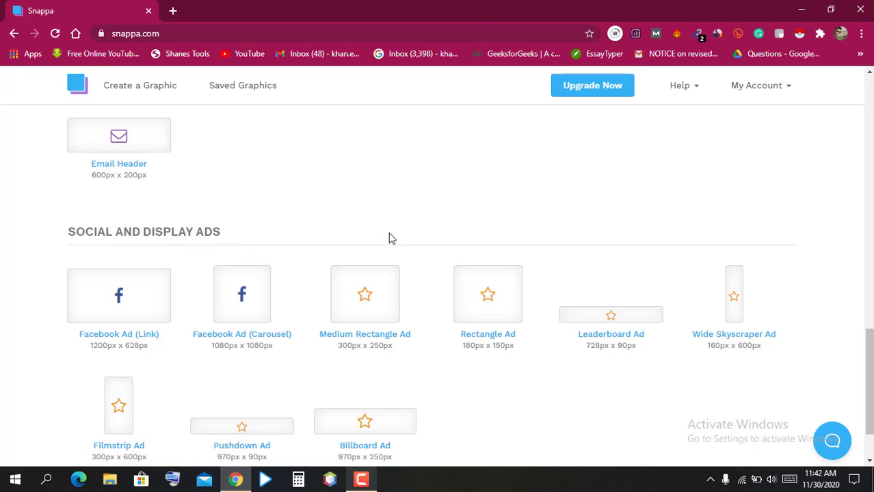
pyautogui.scroll(-1, 611, 314)
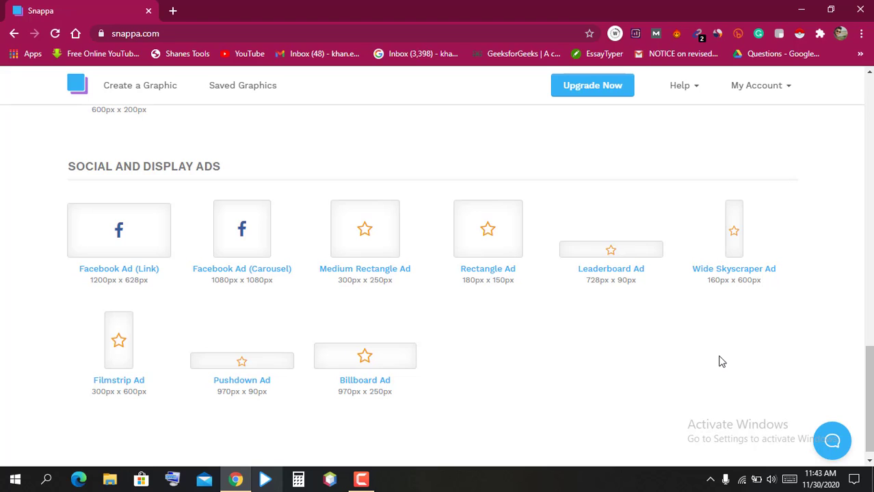
# Step: Choose the Blog Featured Image size and start a blank design from scratch
pyautogui.moveTo(868, 400); pyautogui.dragTo(868, 240)
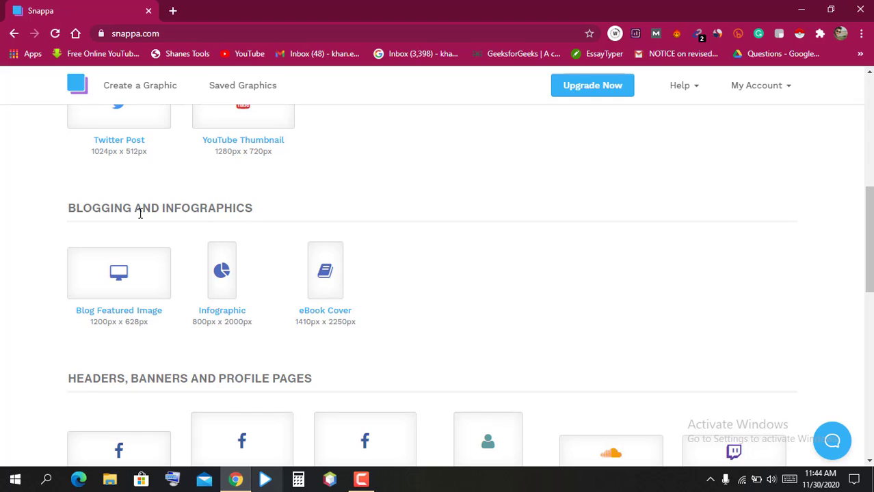
pyautogui.click(143, 316)
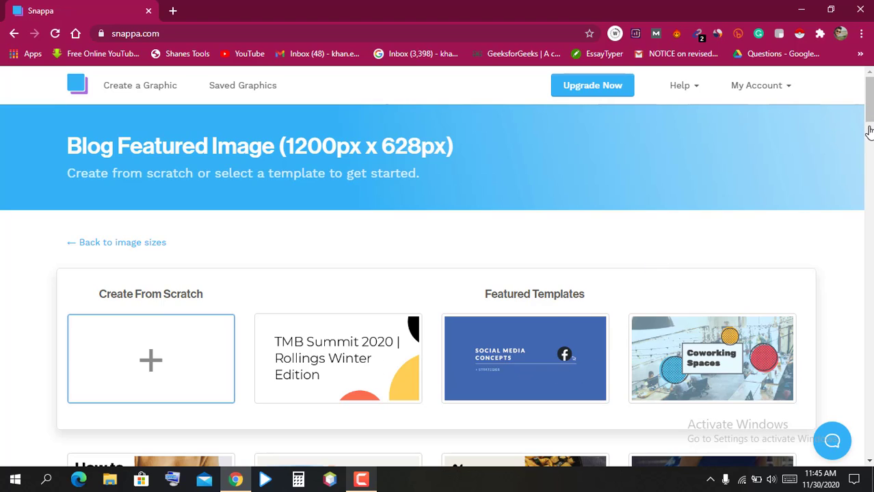
pyautogui.moveTo(869, 132); pyautogui.dragTo(872, 137)
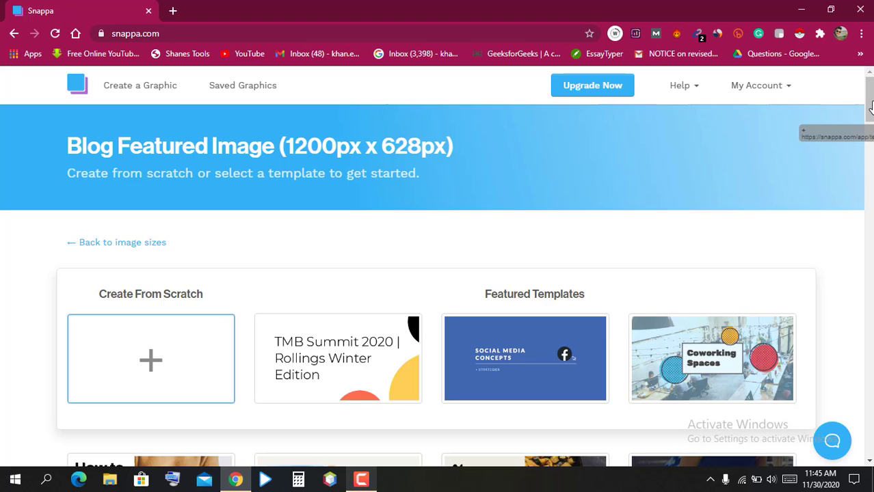
pyautogui.moveTo(871, 107); pyautogui.dragTo(870, 101)
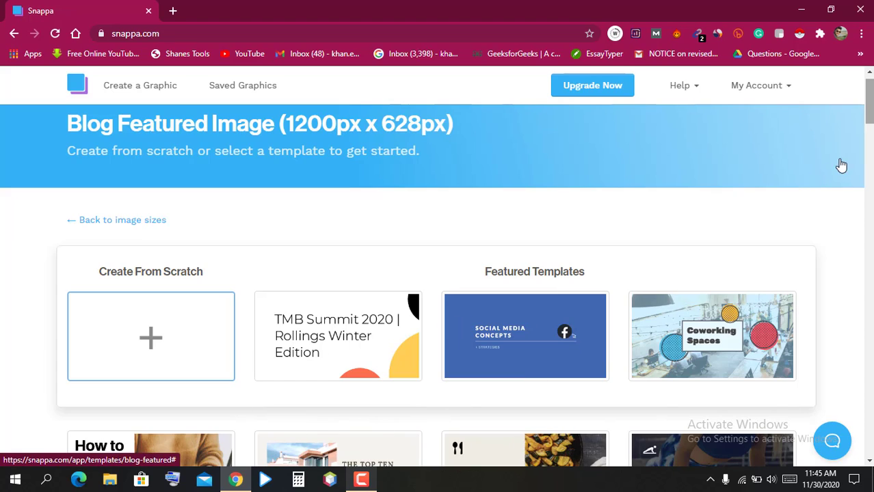
pyautogui.moveTo(870, 106); pyautogui.dragTo(870, 439)
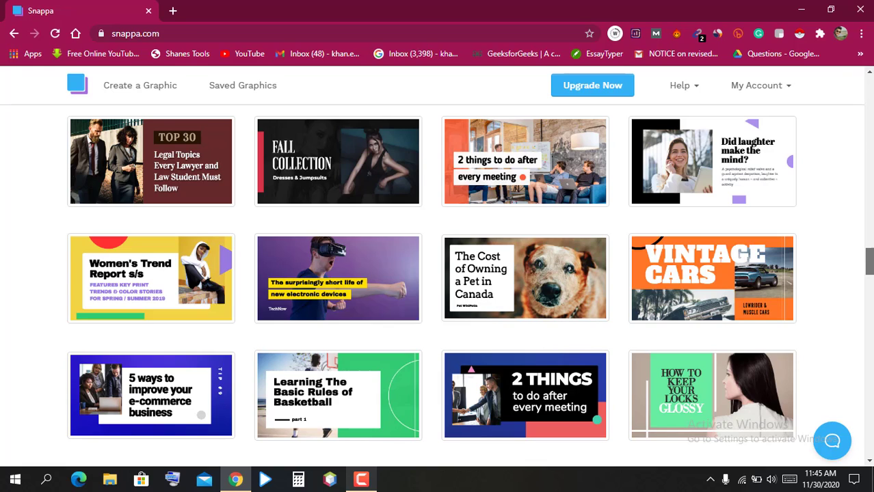
pyautogui.scroll(15, 438, 274)
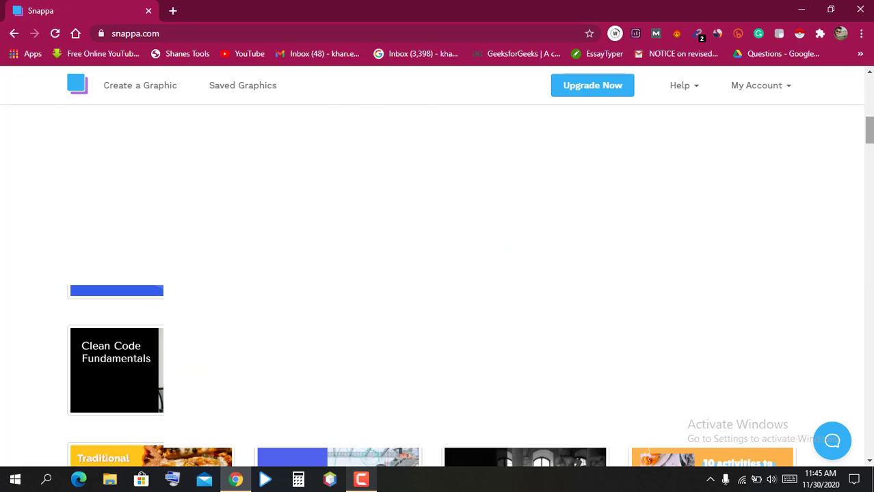
pyautogui.scroll(4, 438, 273)
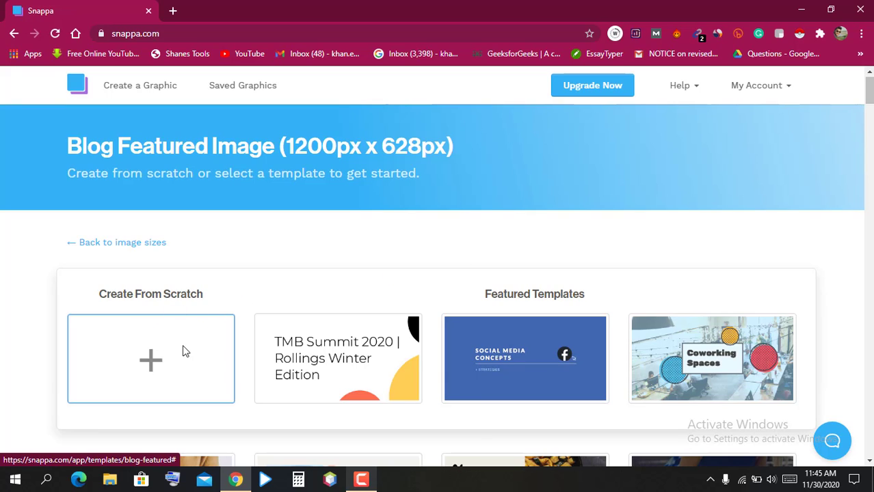
pyautogui.click(151, 360)
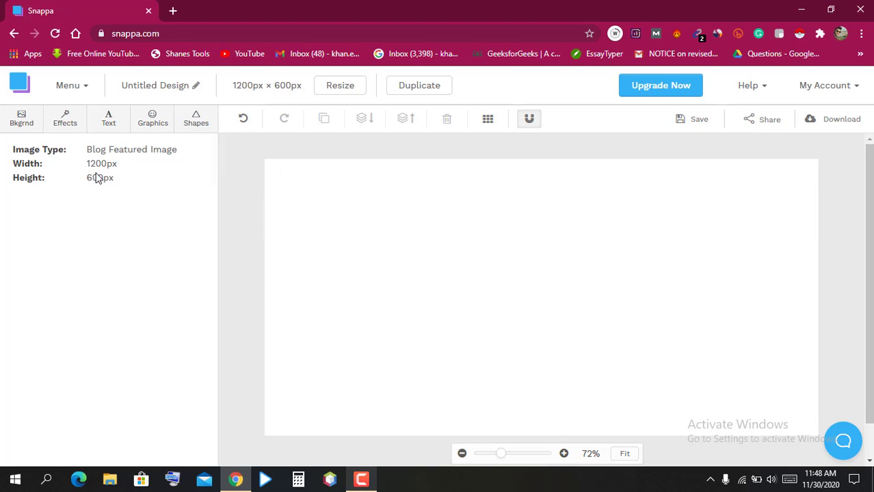
# Step: Set the canvas background to the solid green color #2ecc71
pyautogui.click(27, 121)
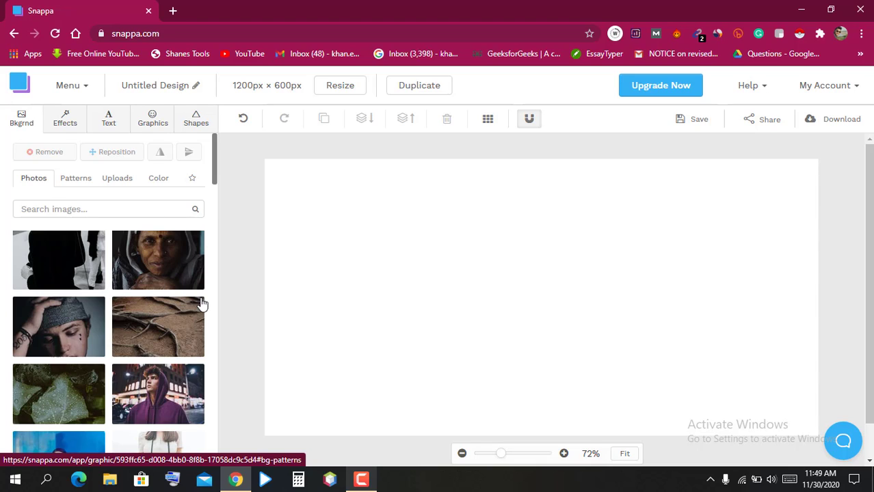
pyautogui.click(164, 180)
pyautogui.click(121, 209)
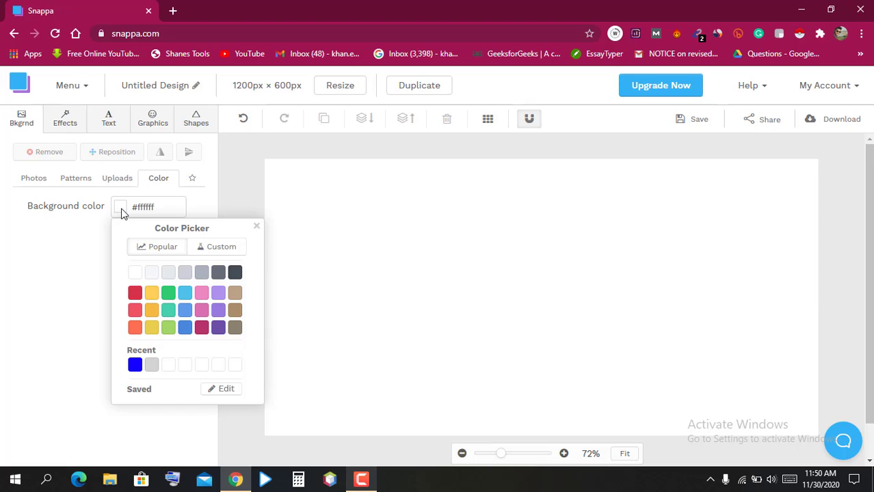
pyautogui.click(168, 294)
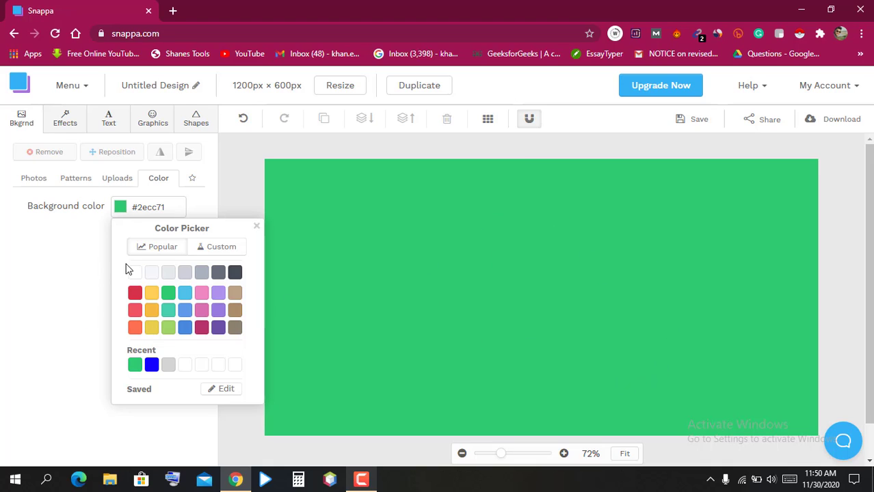
pyautogui.click(97, 318)
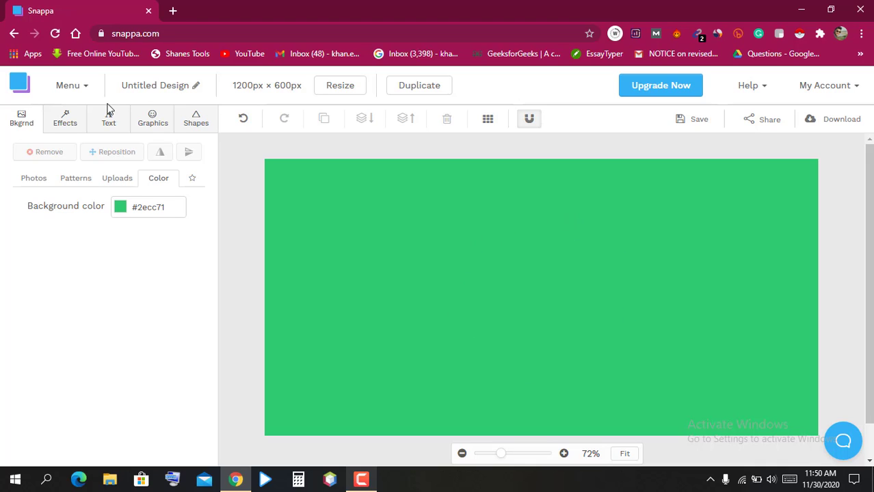
# Step: Add a solid circle shape to the canvas and enlarge it to about four-fifths of the canvas height
pyautogui.click(197, 125)
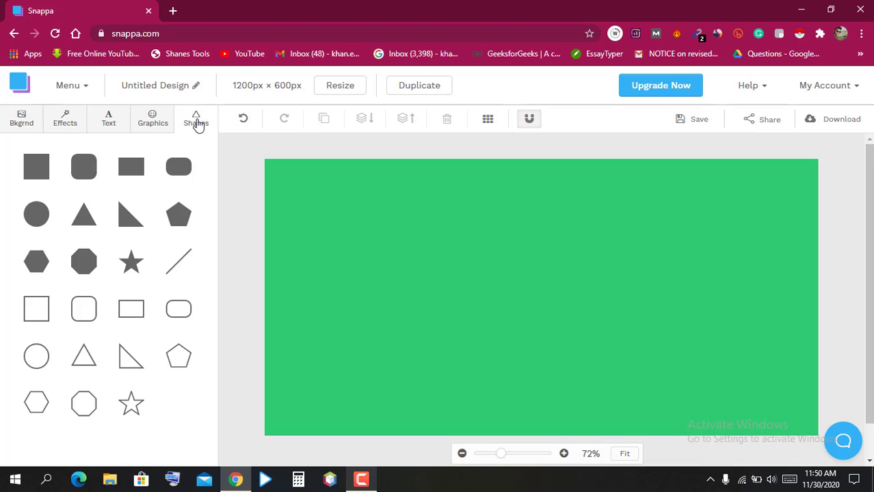
pyautogui.click(37, 218)
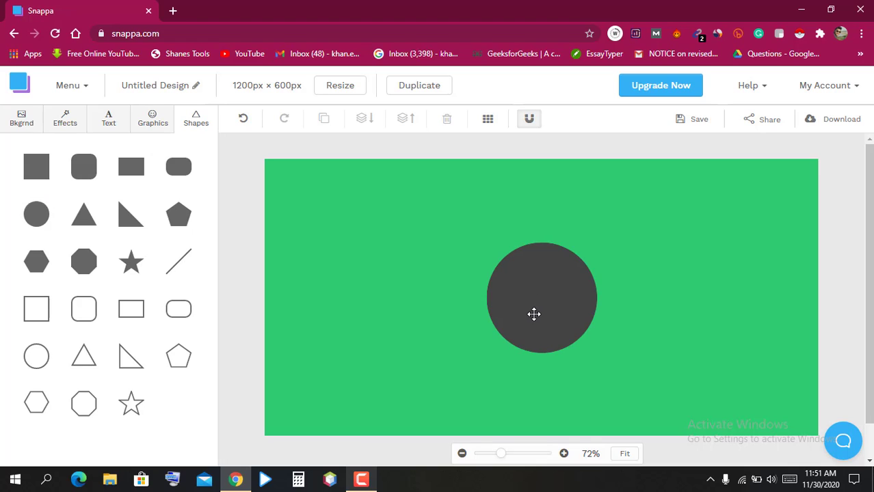
pyautogui.click(518, 273)
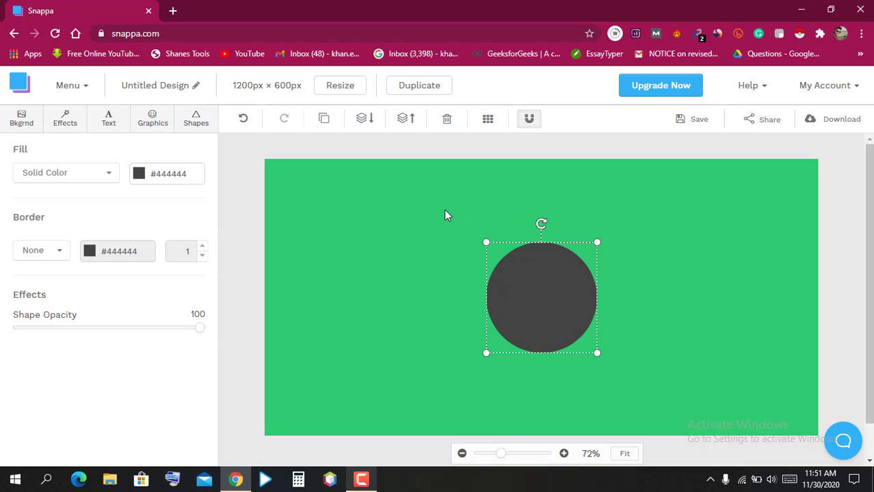
pyautogui.moveTo(486, 242); pyautogui.dragTo(447, 203)
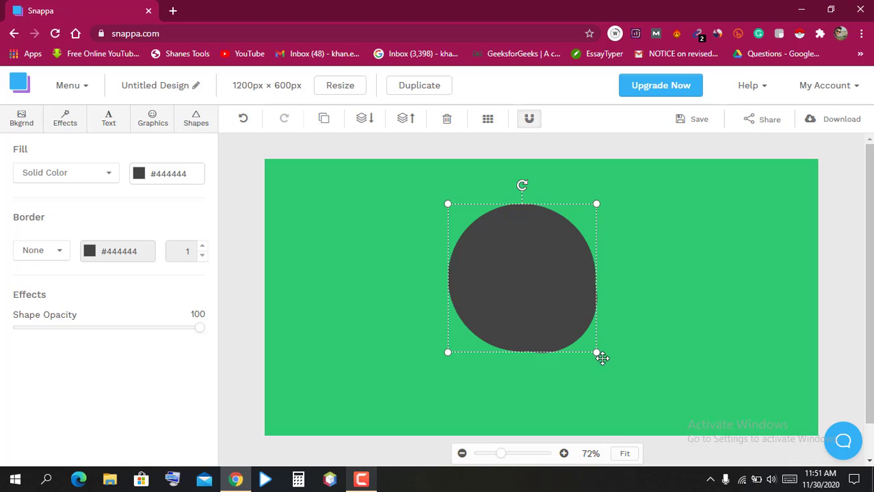
pyautogui.moveTo(596, 351); pyautogui.dragTo(675, 406)
# Step: Nudge the enlarged circle slightly to the left, closer to the canvas center
pyautogui.moveTo(567, 313); pyautogui.dragTo(567, 312)
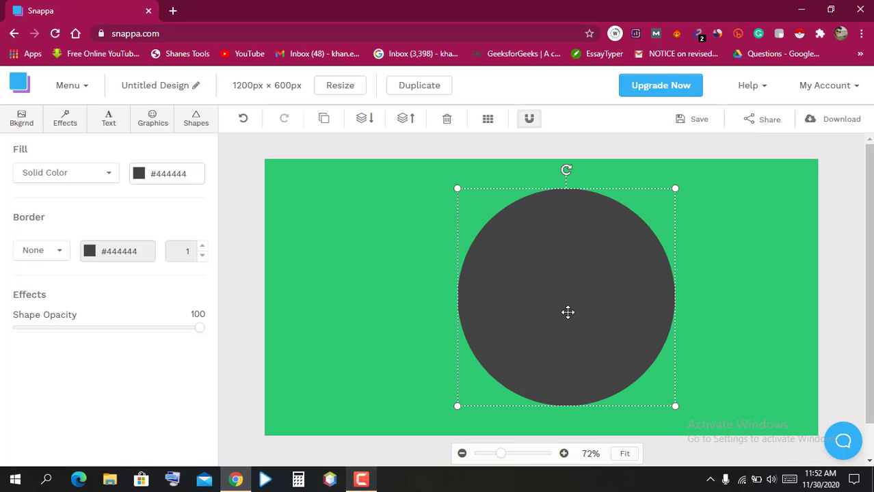
pyautogui.press('Left')
pyautogui.press('Left')
pyautogui.press('Left')
pyautogui.press('Left')
pyautogui.press('Left')
pyautogui.press('Left')
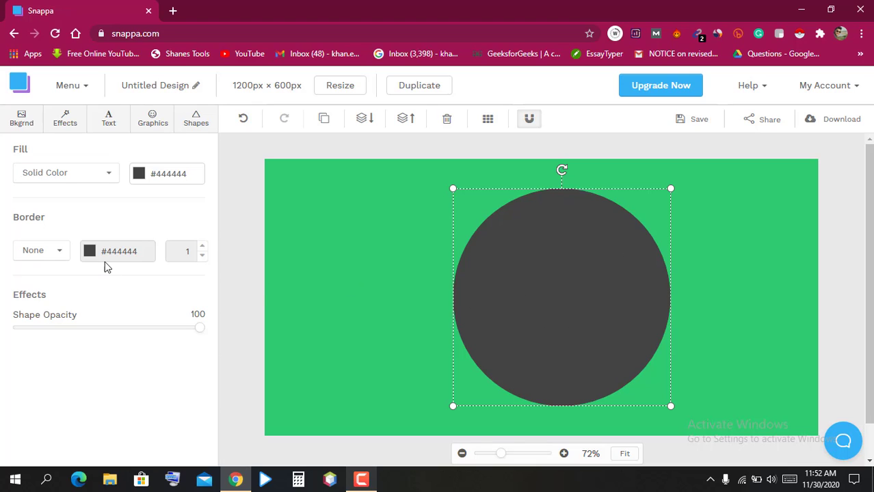
# Step: Change the circle's solid fill color to red #d8334a
pyautogui.click(138, 174)
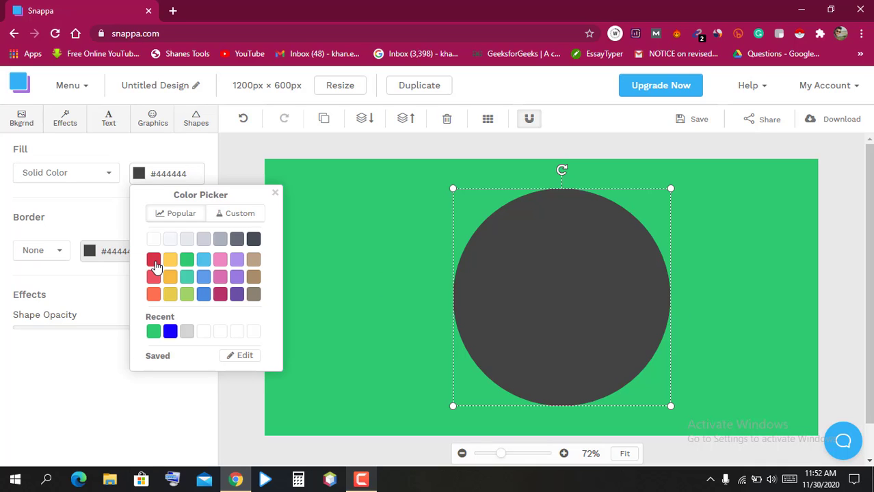
pyautogui.click(154, 261)
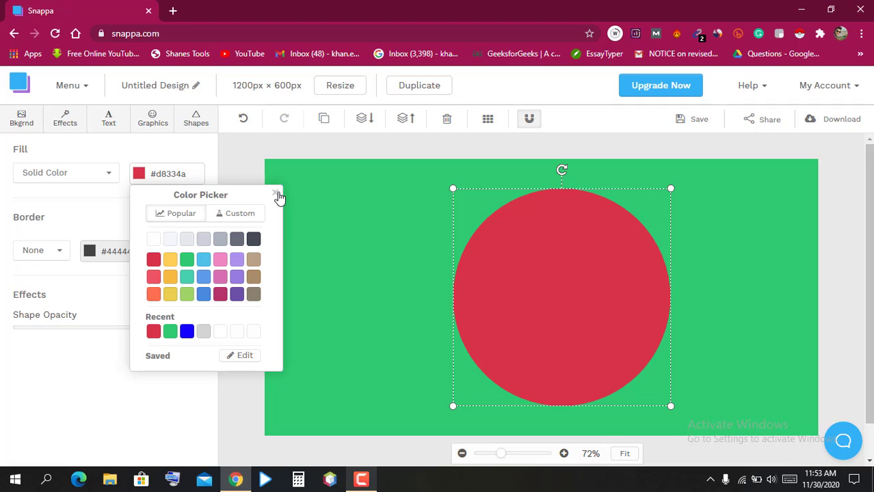
pyautogui.click(602, 276)
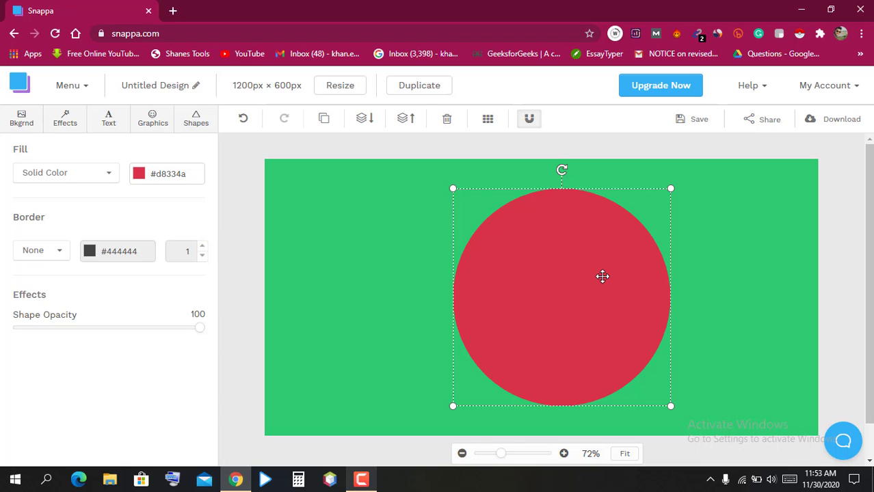
# Step: Review the background photos, patterns, uploads and color options, as well as the background effects
pyautogui.click(341, 246)
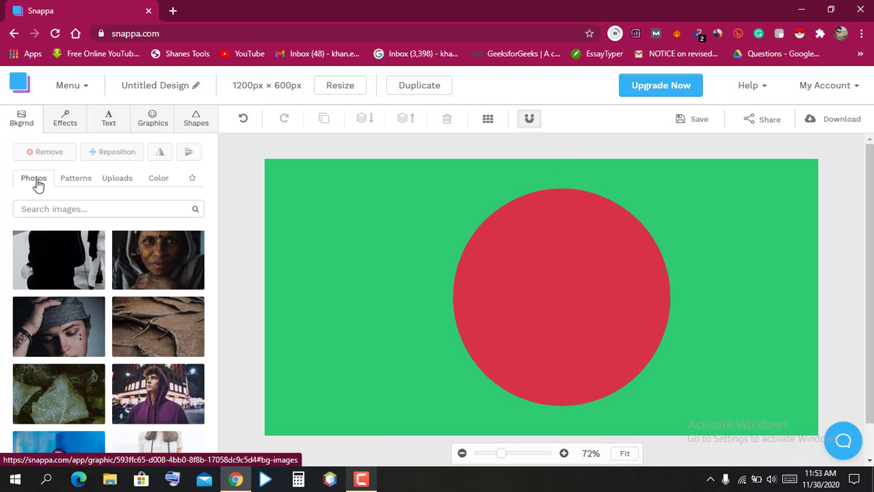
pyautogui.click(76, 179)
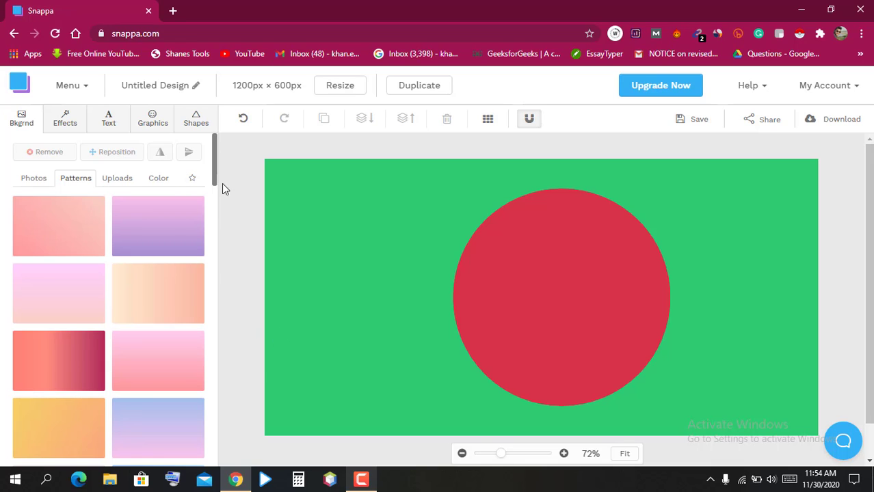
pyautogui.scroll(-5, 186, 254)
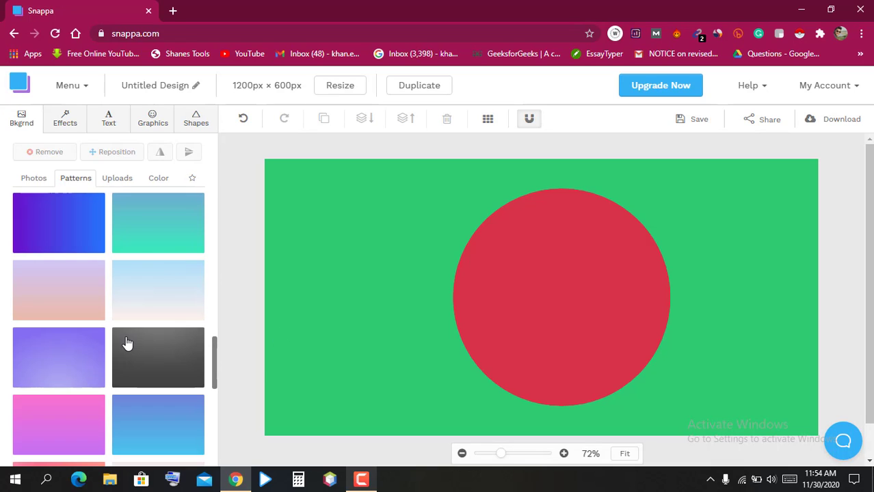
pyautogui.scroll(5, 133, 349)
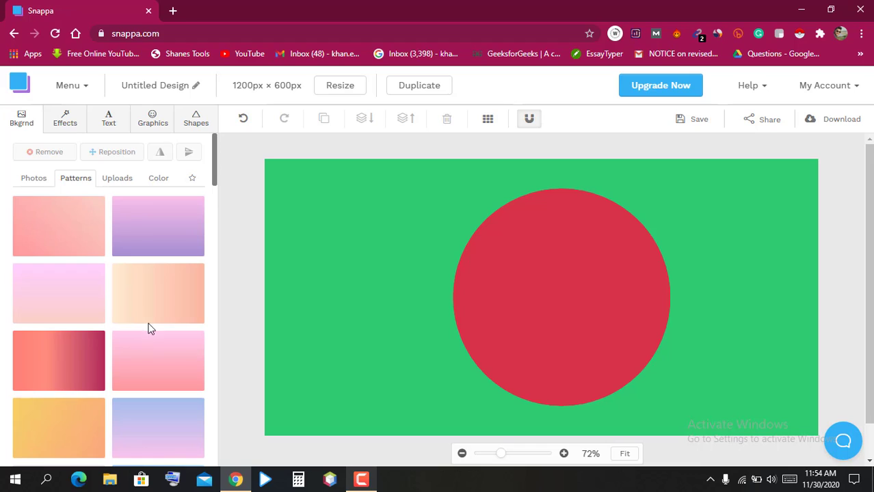
pyautogui.click(118, 181)
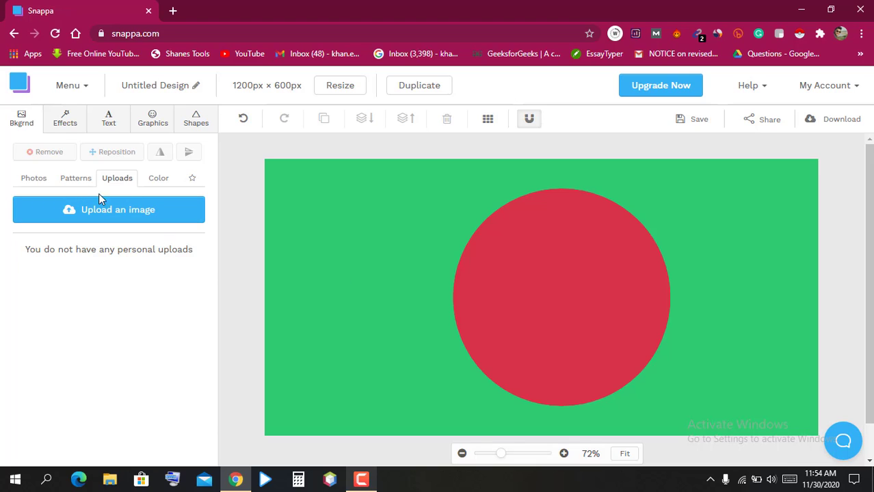
pyautogui.click(157, 179)
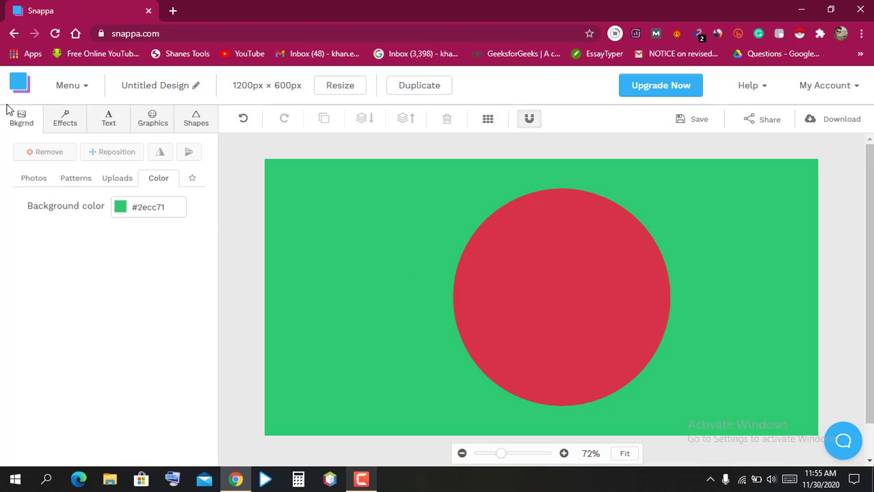
pyautogui.click(65, 127)
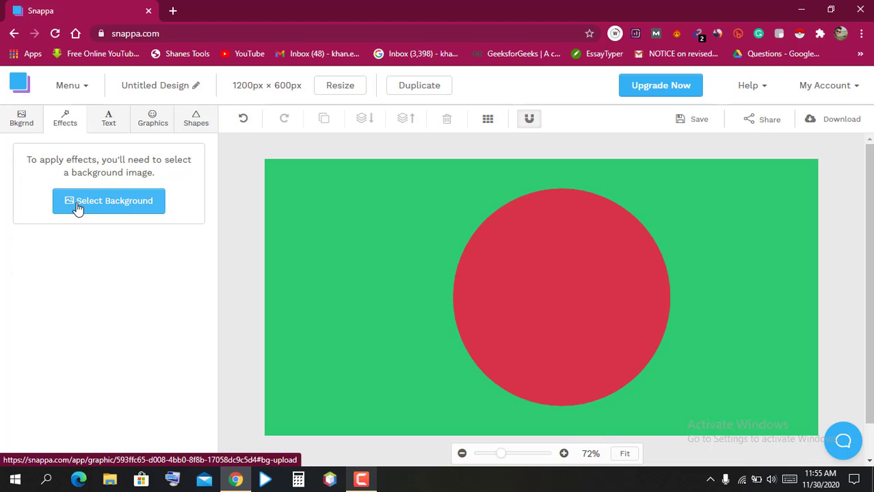
# Step: Add a heading reading "Bangladesh" and place it at the lower edge of the canvas, below the red circle
pyautogui.click(109, 126)
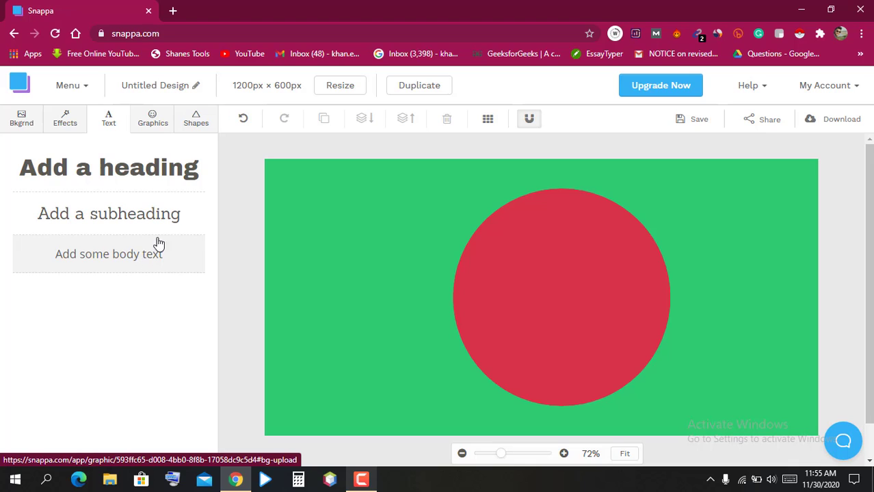
pyautogui.click(76, 172)
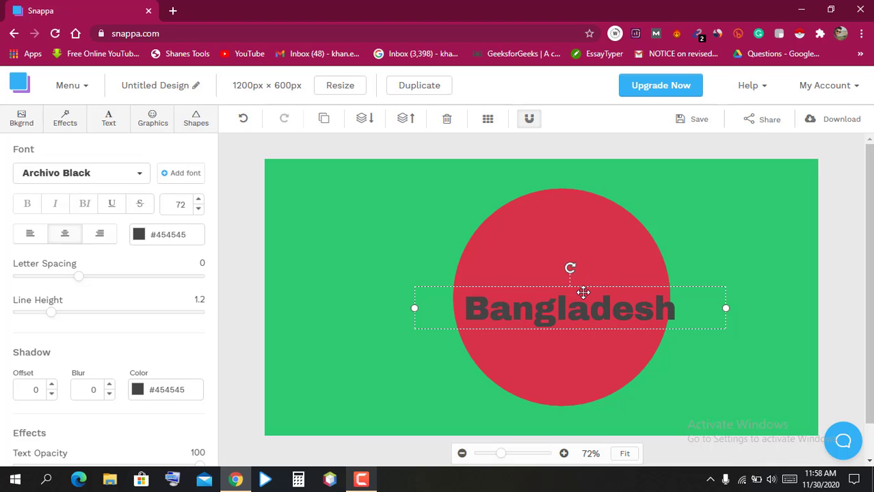
pyautogui.moveTo(583, 292); pyautogui.dragTo(601, 392)
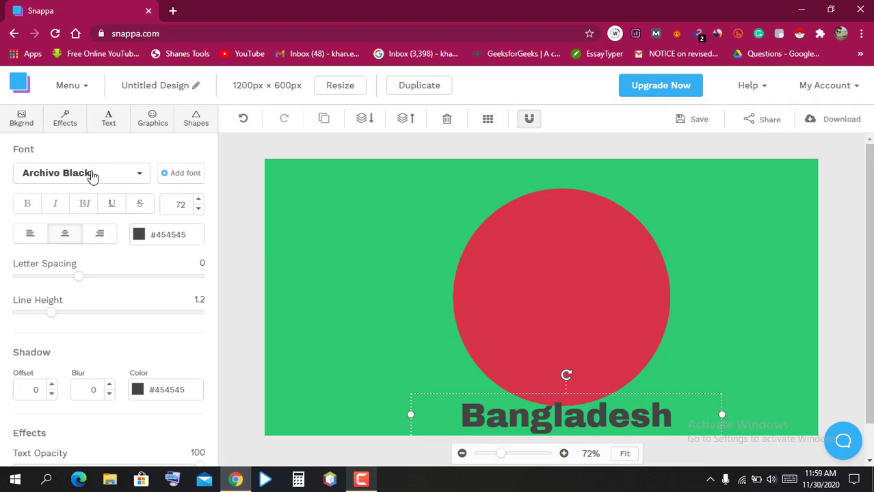
# Step: Keep the Bangladesh heading center-aligned in Archivo Black and nudge it up and slightly right, over the lower part of the circle
pyautogui.click(141, 179)
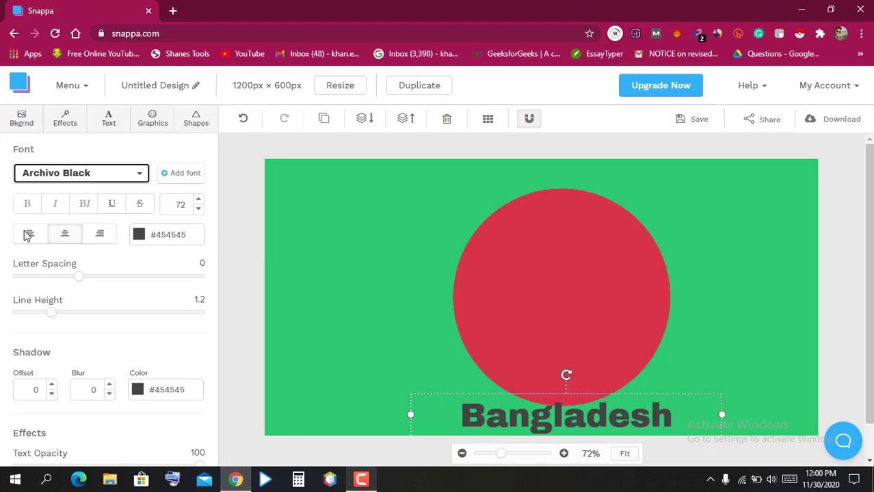
pyautogui.click(66, 234)
pyautogui.click(625, 420)
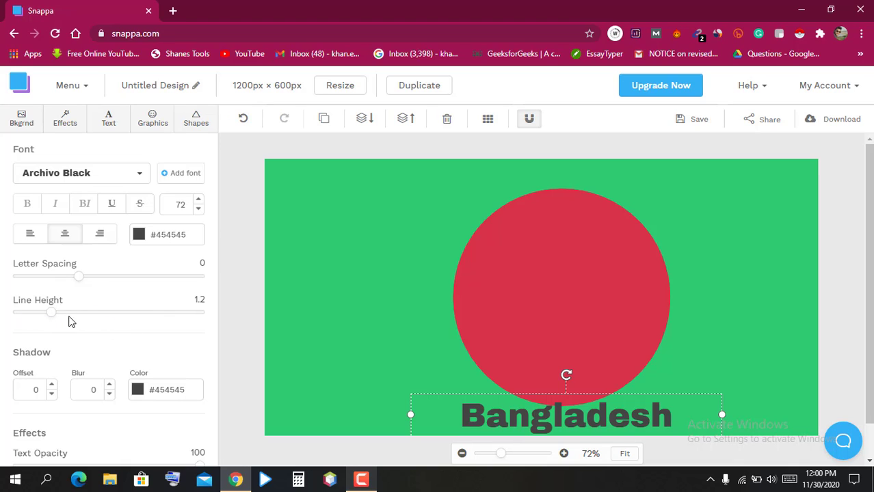
pyautogui.hotkey('shift', 'Up')
pyautogui.hotkey('shift', 'Up')
pyautogui.hotkey('shift', 'Up')
pyautogui.hotkey('shift', 'Up')
pyautogui.hotkey('shift', 'Up')
pyautogui.hotkey('shift', 'Right')
pyautogui.hotkey('shift', 'Right')
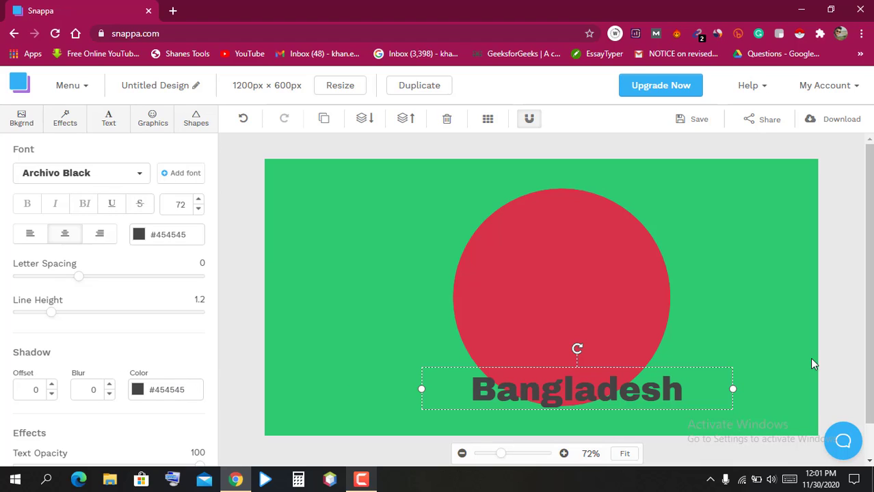
# Step: Try text opacities of 78, 44 and 97 on the Bangladesh heading and return it to 100
pyautogui.scroll(-1, 871, 315)
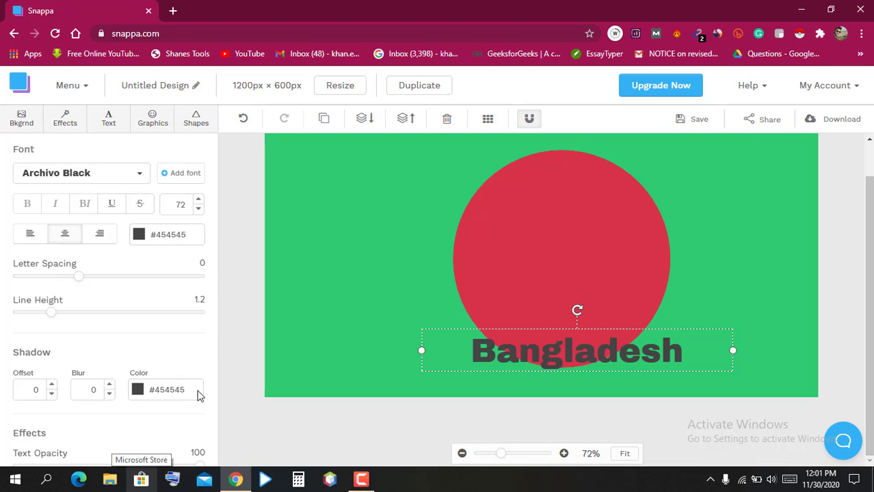
pyautogui.moveTo(196, 467); pyautogui.dragTo(156, 457)
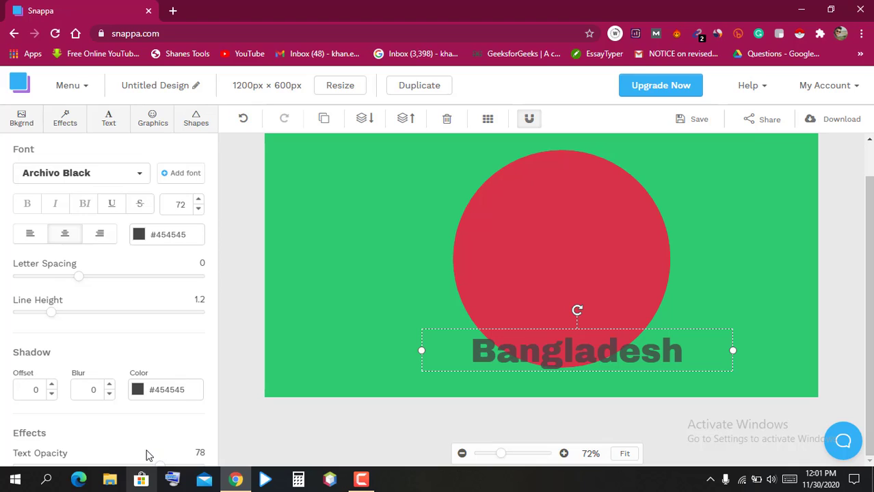
pyautogui.click(101, 466)
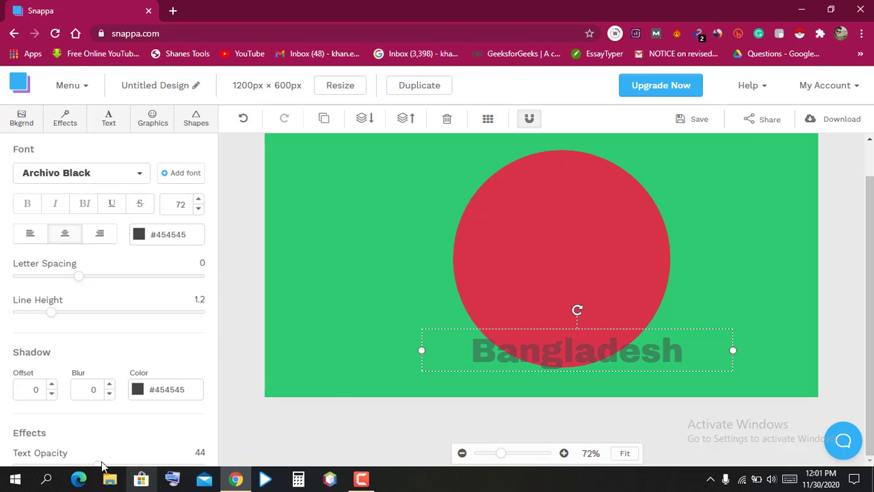
pyautogui.click(195, 468)
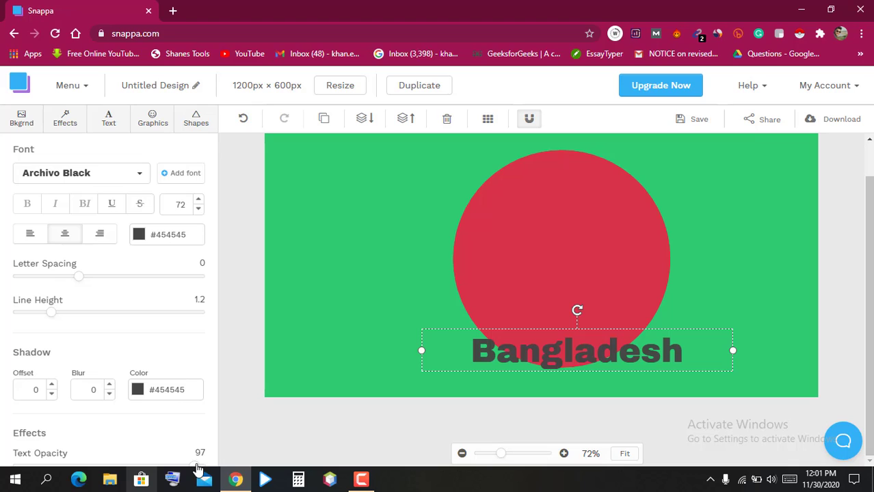
pyautogui.click(202, 468)
pyautogui.scroll(1, 867, 266)
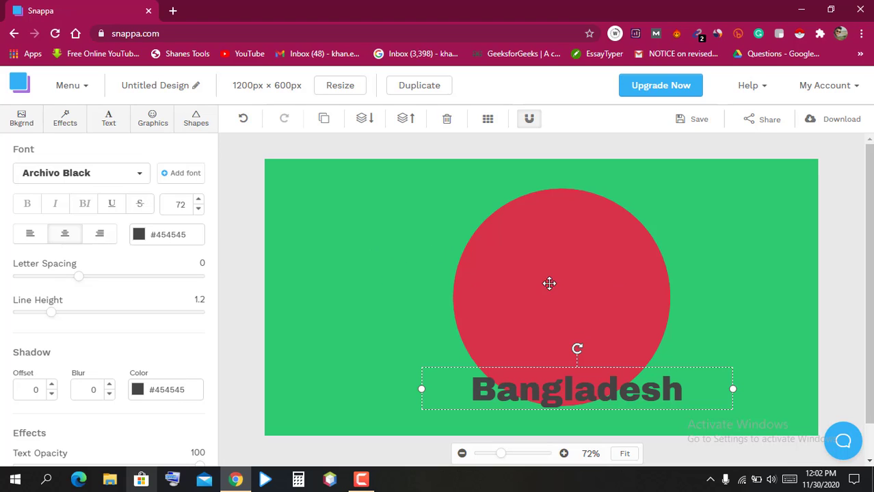
# Step: Add the teal ring icon on the green area left of the red circle and set its opacity to 80
pyautogui.click(153, 127)
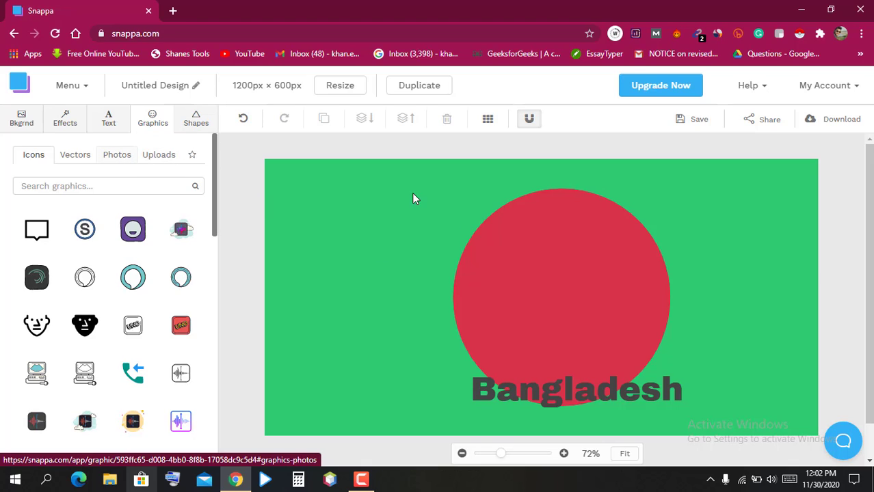
pyautogui.click(77, 159)
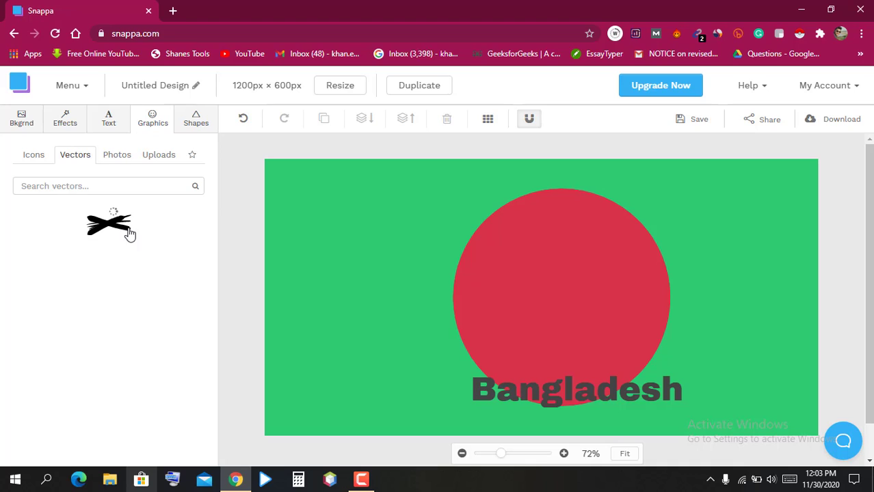
pyautogui.click(34, 156)
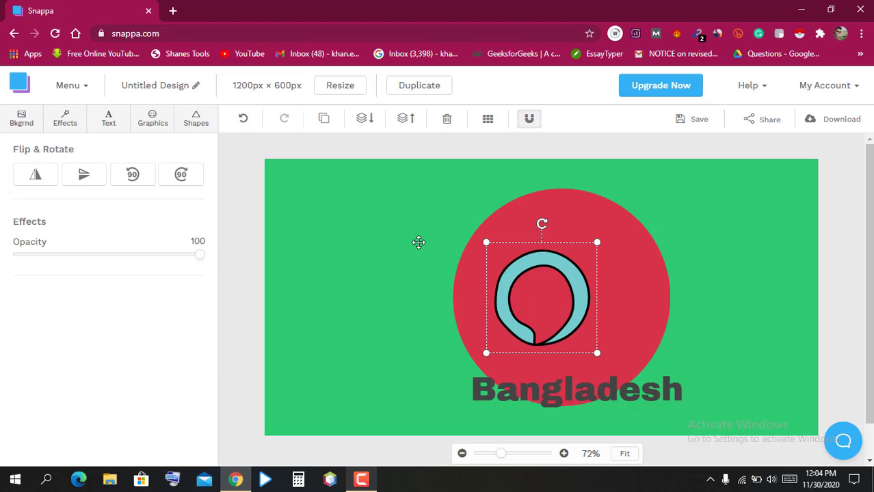
pyautogui.moveTo(383, 233); pyautogui.dragTo(376, 232)
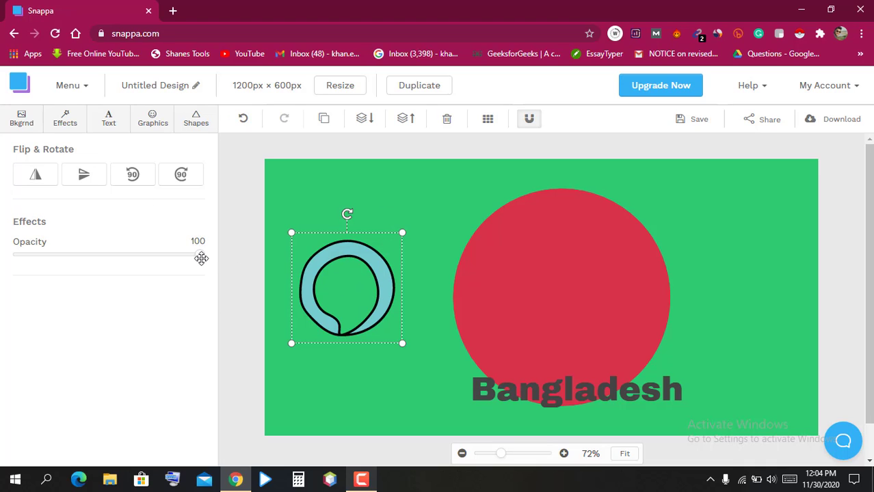
pyautogui.moveTo(204, 257); pyautogui.dragTo(164, 259)
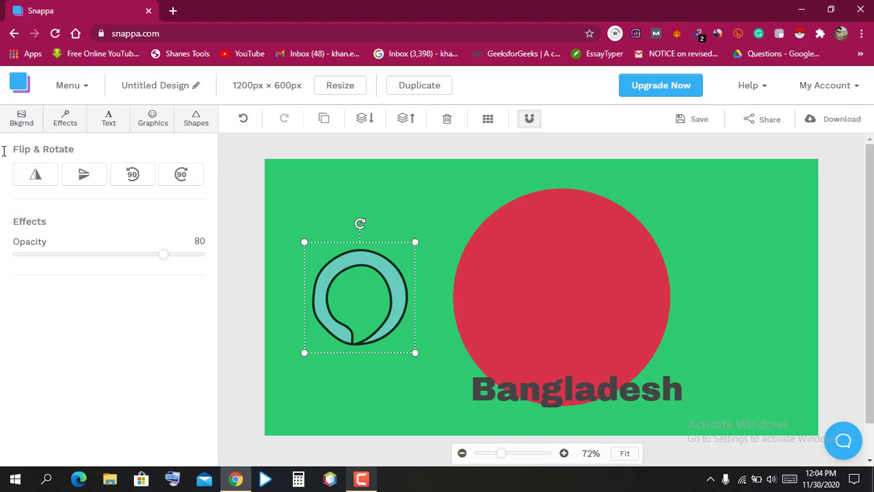
# Step: Move the Bangladesh heading down to sit directly below the red circle
pyautogui.click(556, 395)
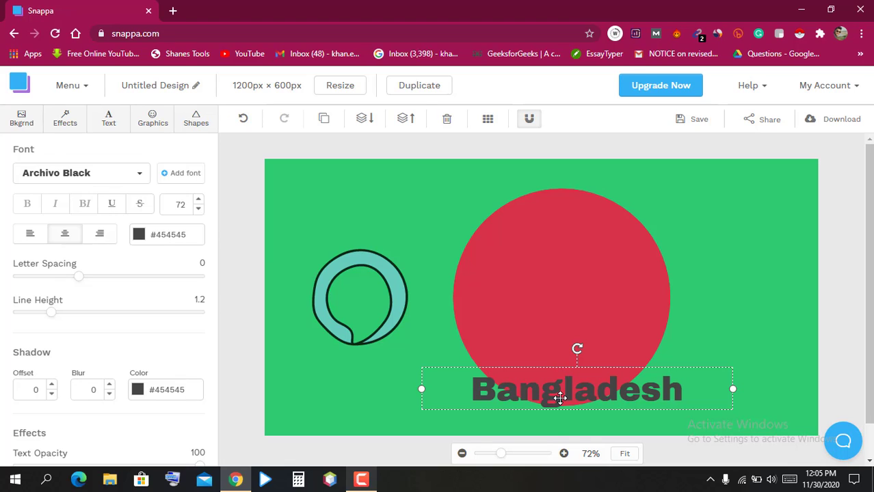
pyautogui.moveTo(560, 398); pyautogui.dragTo(556, 428)
pyautogui.click(438, 328)
# Step: Delete the teal ring icon from the canvas
pyautogui.click(368, 267)
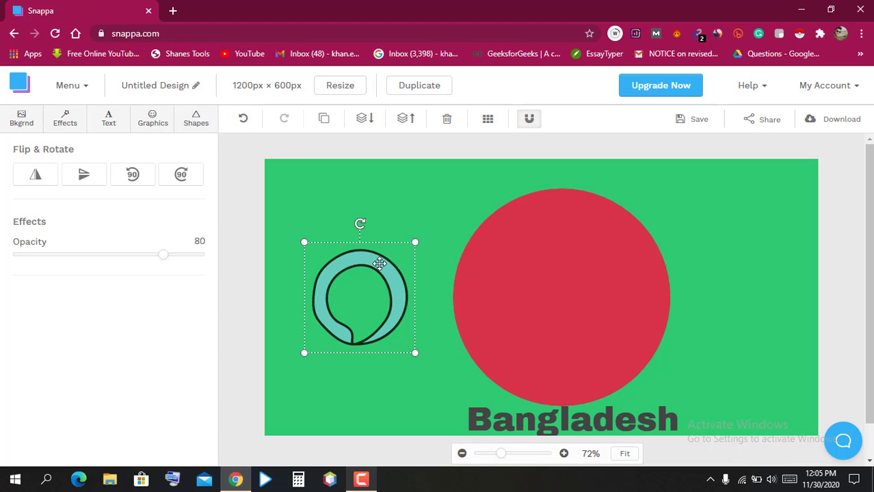
pyautogui.press('Delete')
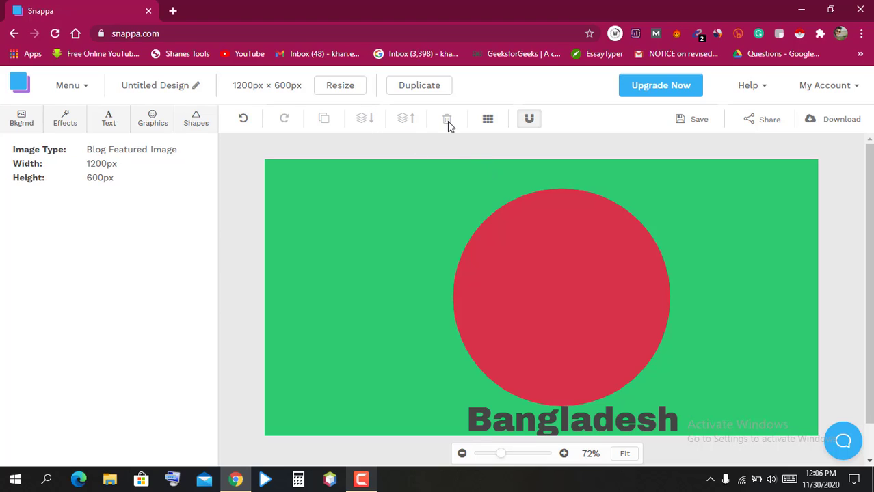
# Step: Shift the red circle slightly to the right, keeping it above the Bangladesh heading
pyautogui.click(542, 275)
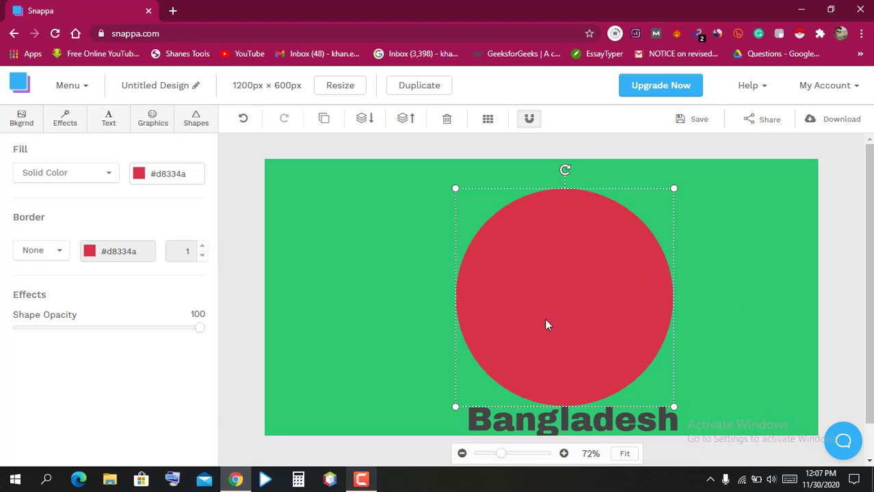
pyautogui.click(530, 123)
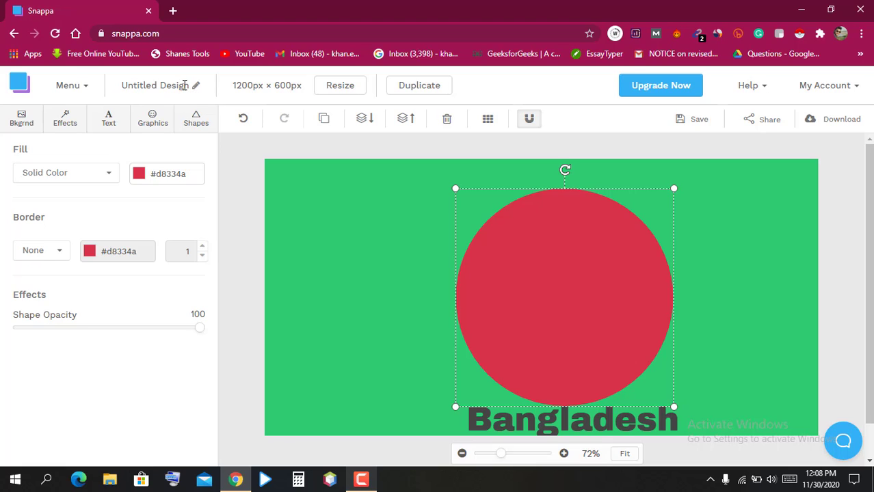
pyautogui.moveTo(165, 84); pyautogui.dragTo(122, 82)
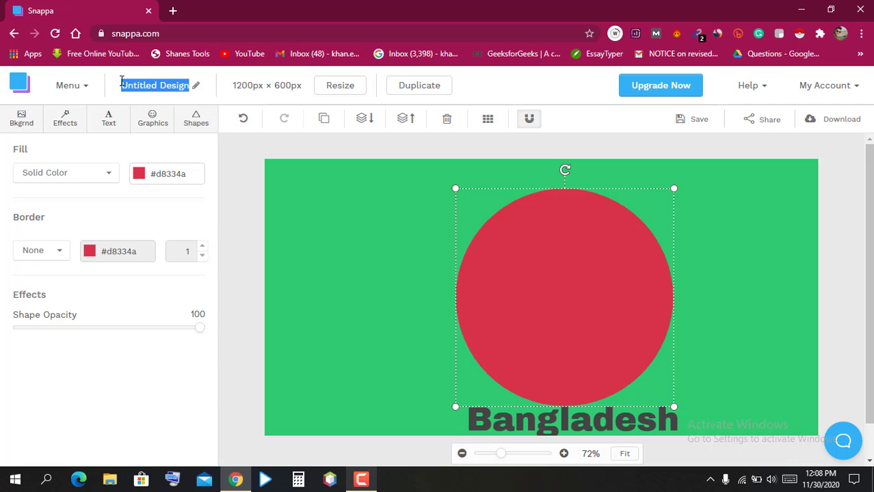
pyautogui.press('Escape')
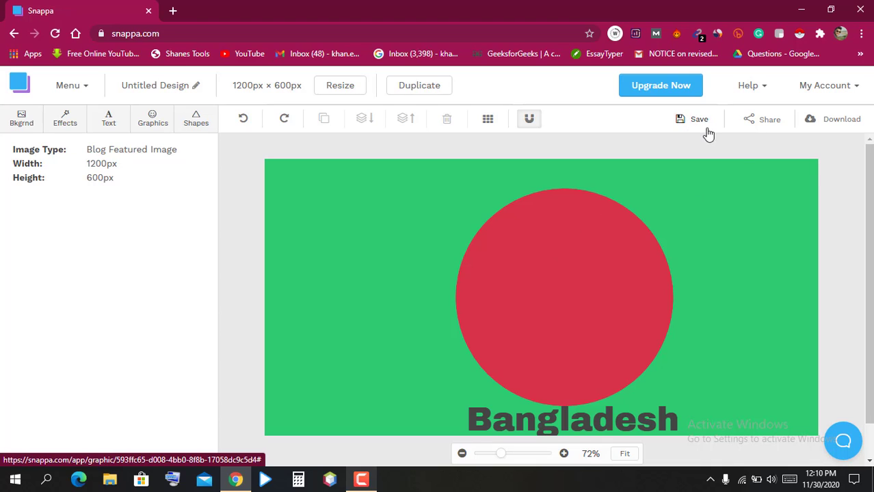
# Step: Download the finished design as a web optimized JPG
pyautogui.click(852, 123)
pyautogui.click(752, 153)
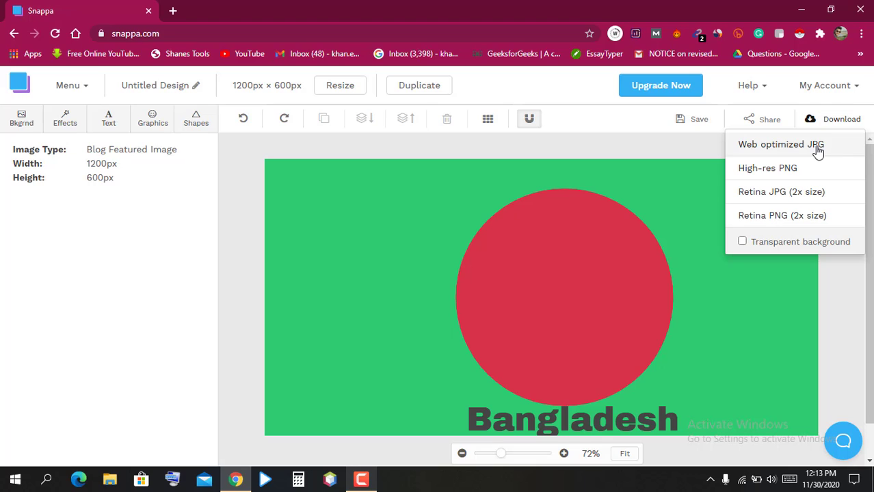
pyautogui.click(744, 152)
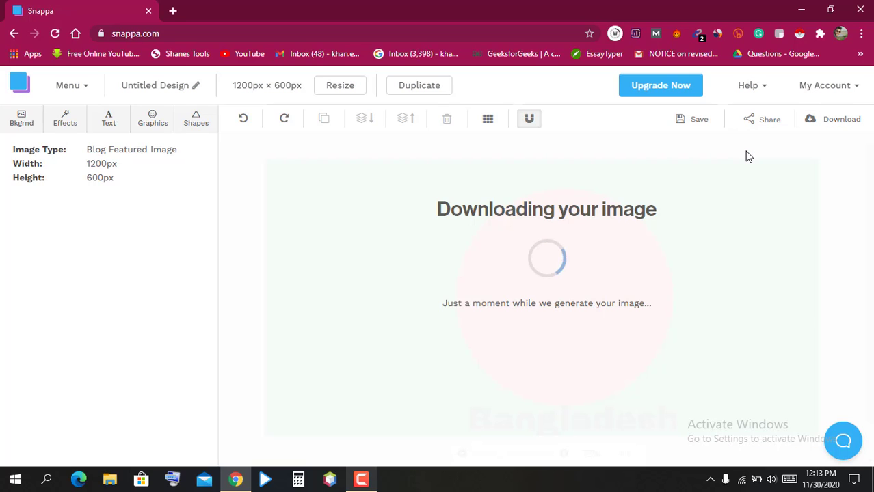